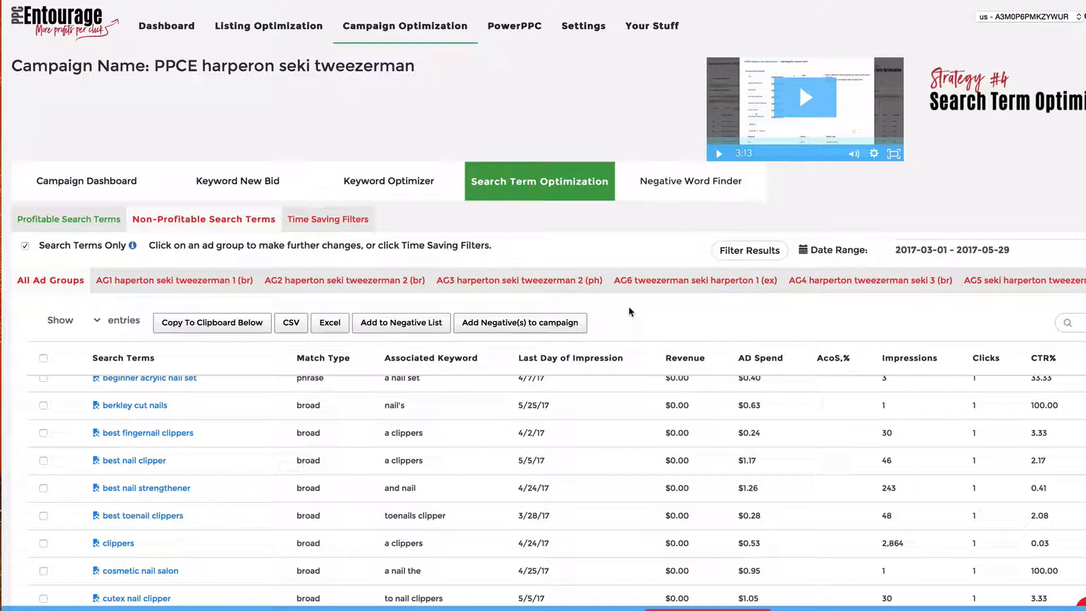
# Review the campaign's time-saving filters for search terms with five clicks and no sales or a low CTR
pyautogui.scroll(1, 738, 336)
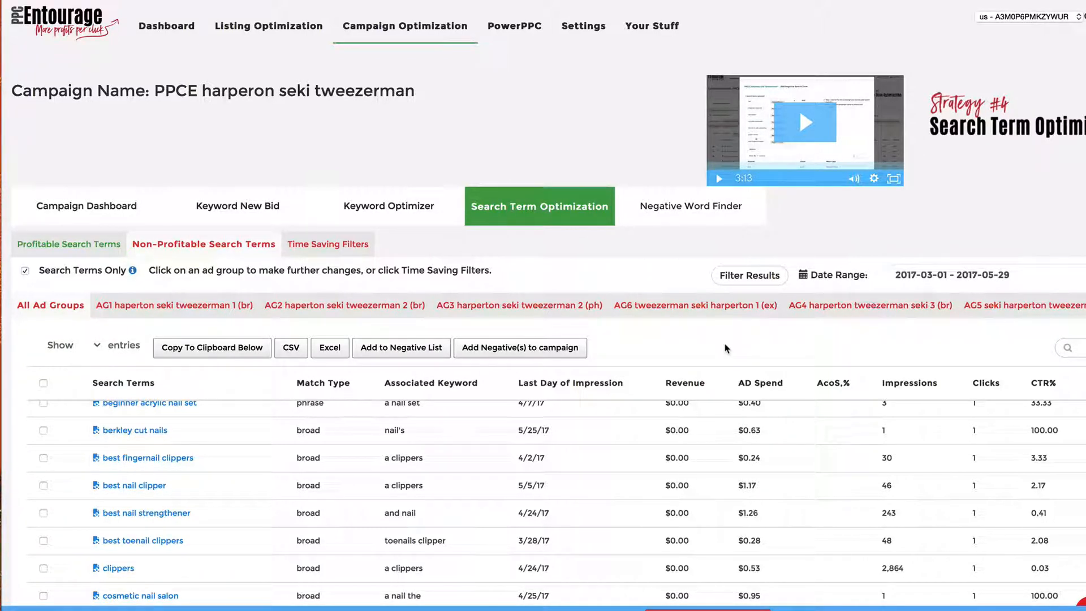
pyautogui.click(337, 248)
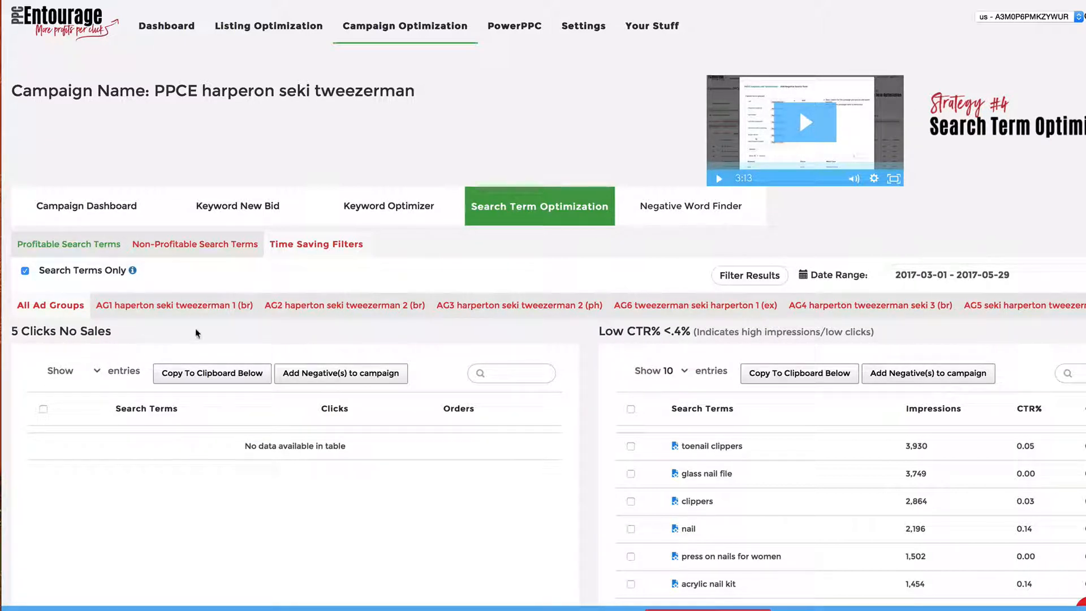
pyautogui.click(340, 379)
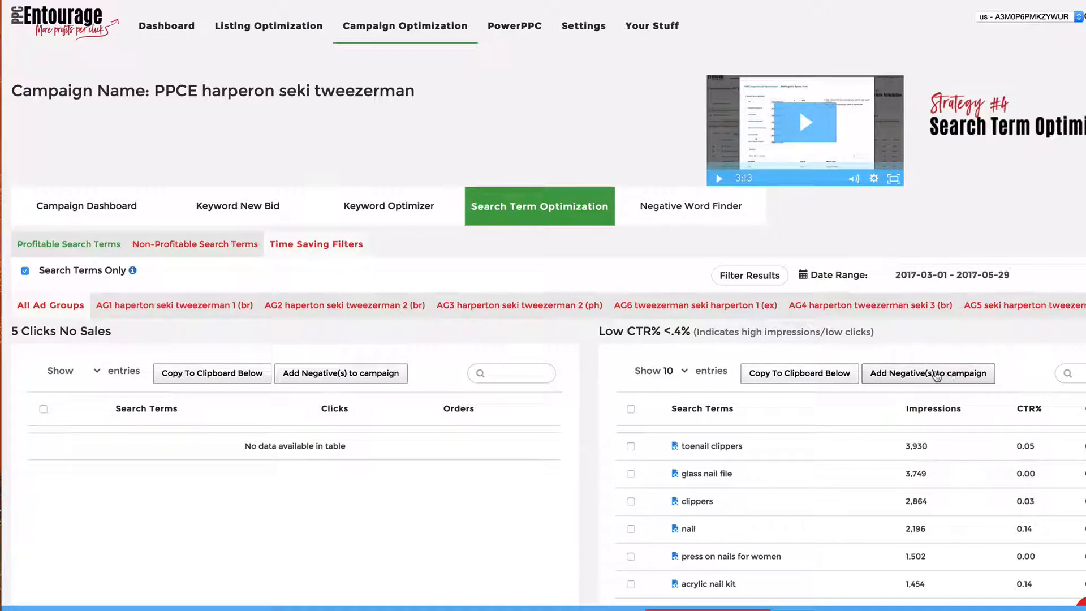
# Return to the non-profitable search terms and set the results filter's gross revenue range to 0 to 0
pyautogui.click(217, 247)
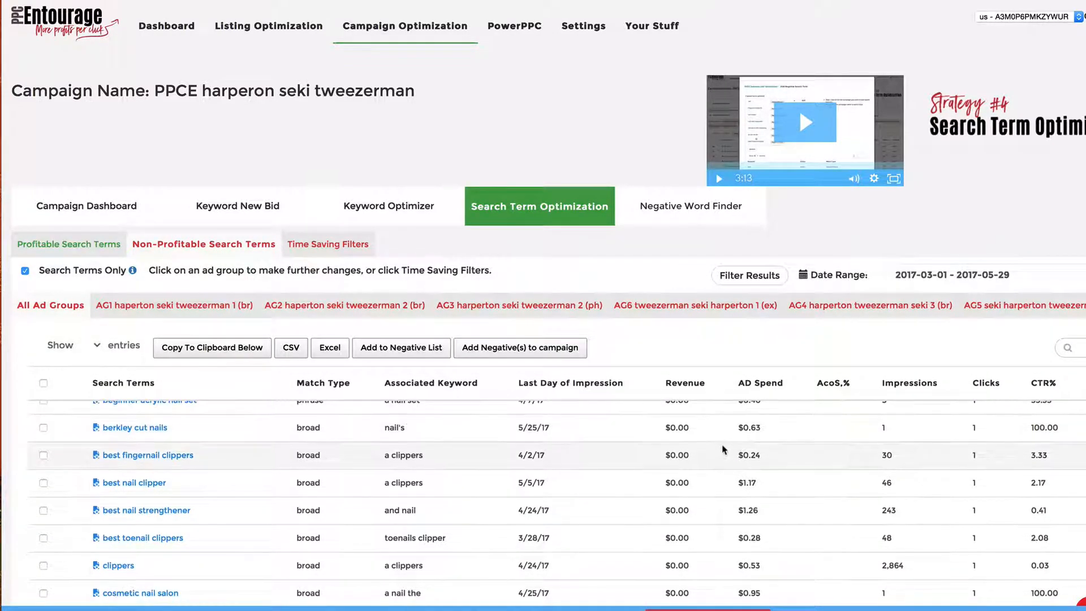
pyautogui.scroll(2, 724, 450)
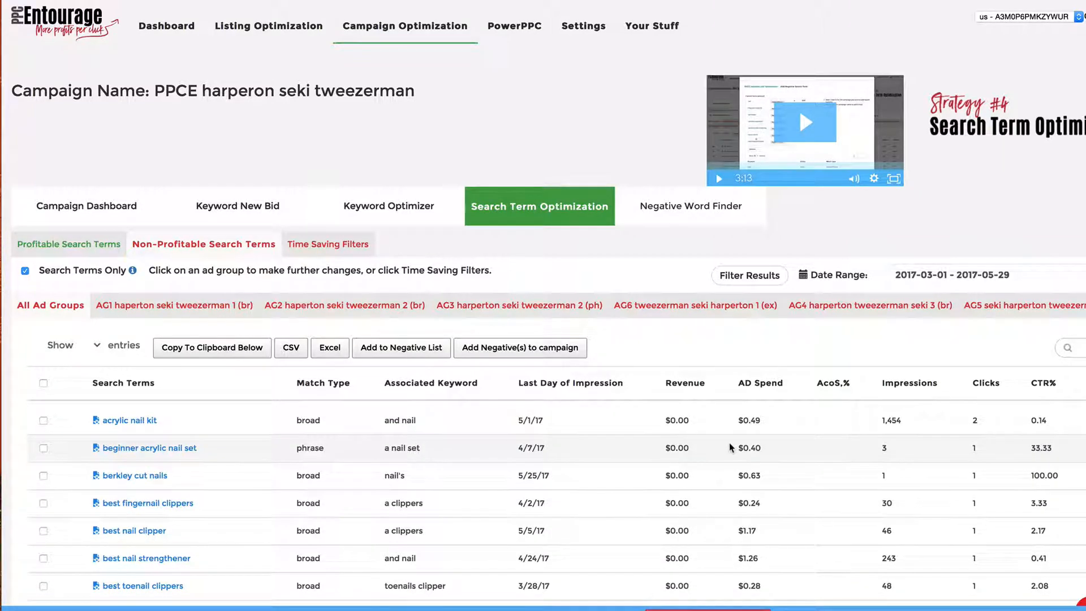
pyautogui.scroll(-1, 610, 396)
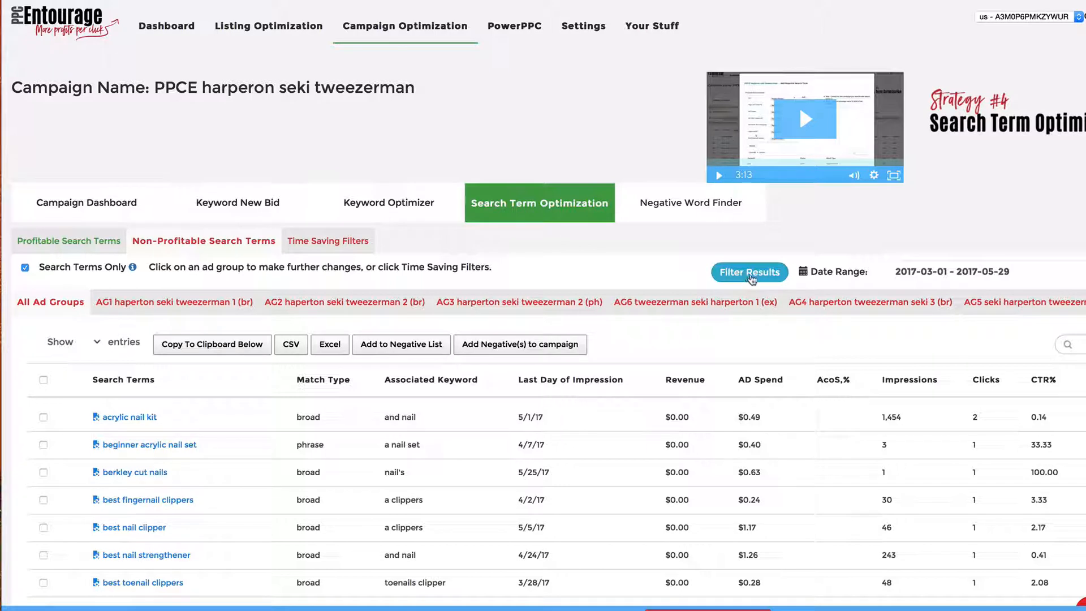
pyautogui.click(750, 274)
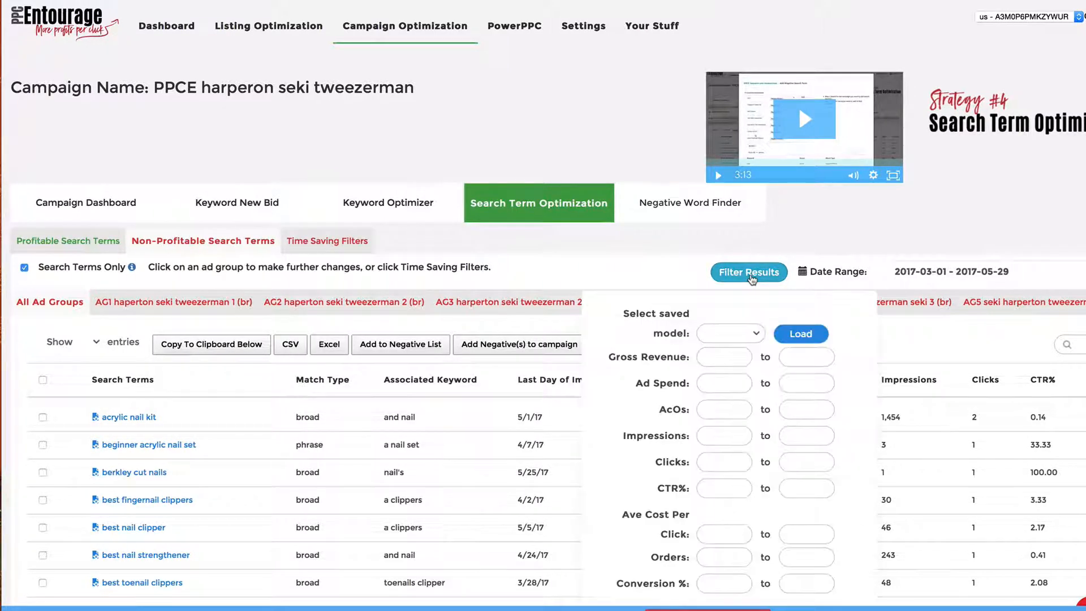
pyautogui.click(722, 358)
pyautogui.write('0')
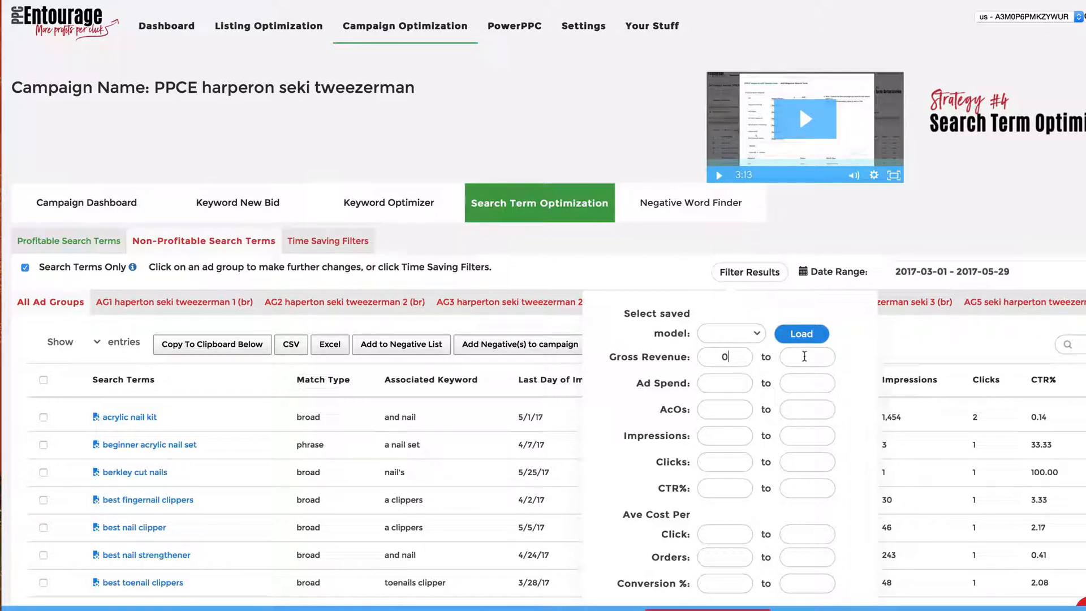
pyautogui.click(819, 357)
pyautogui.write('0')
# Set the results filter's clicks range to 5 to 100
pyautogui.scroll(-3, 757, 429)
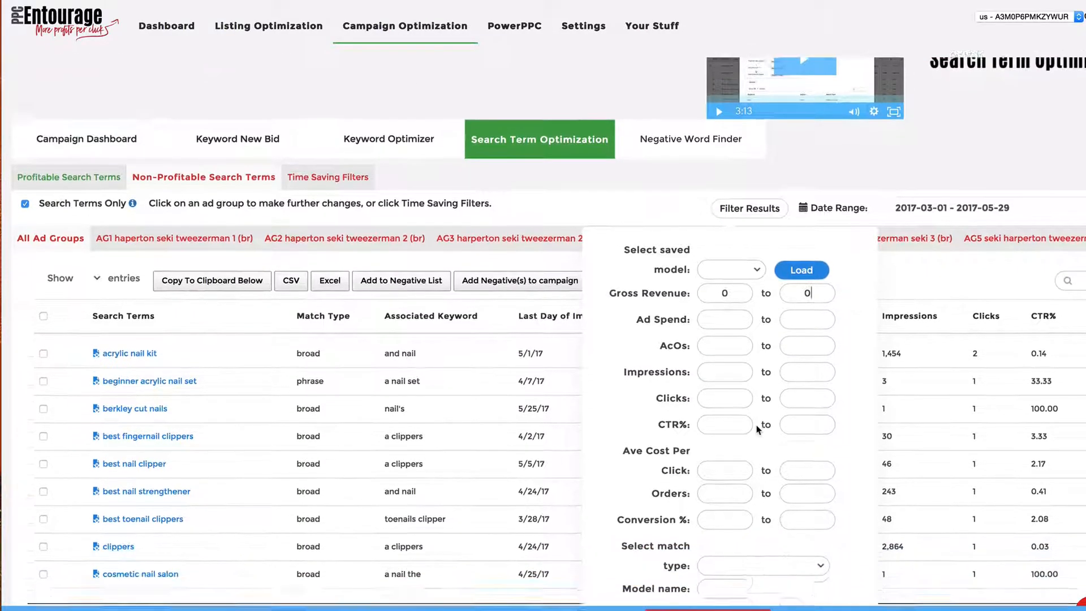
pyautogui.write('5')
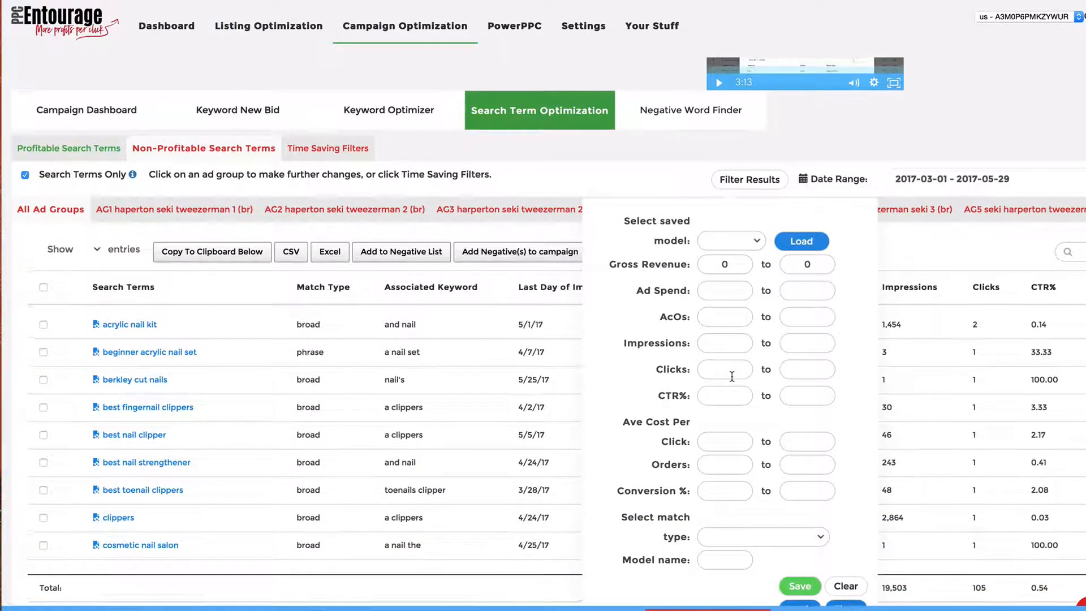
pyautogui.click(814, 369)
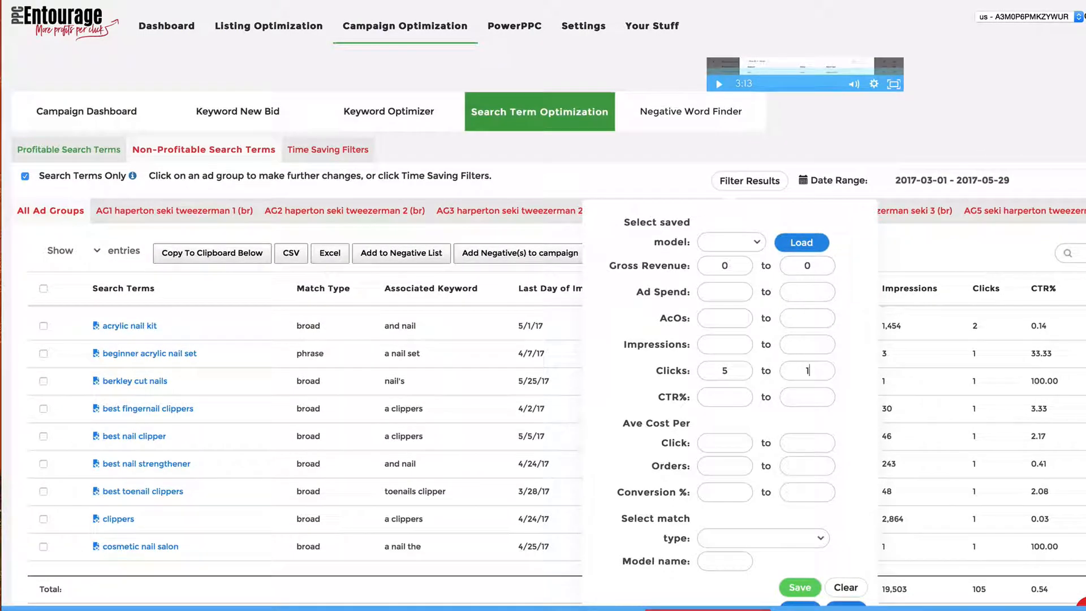
pyautogui.write('100')
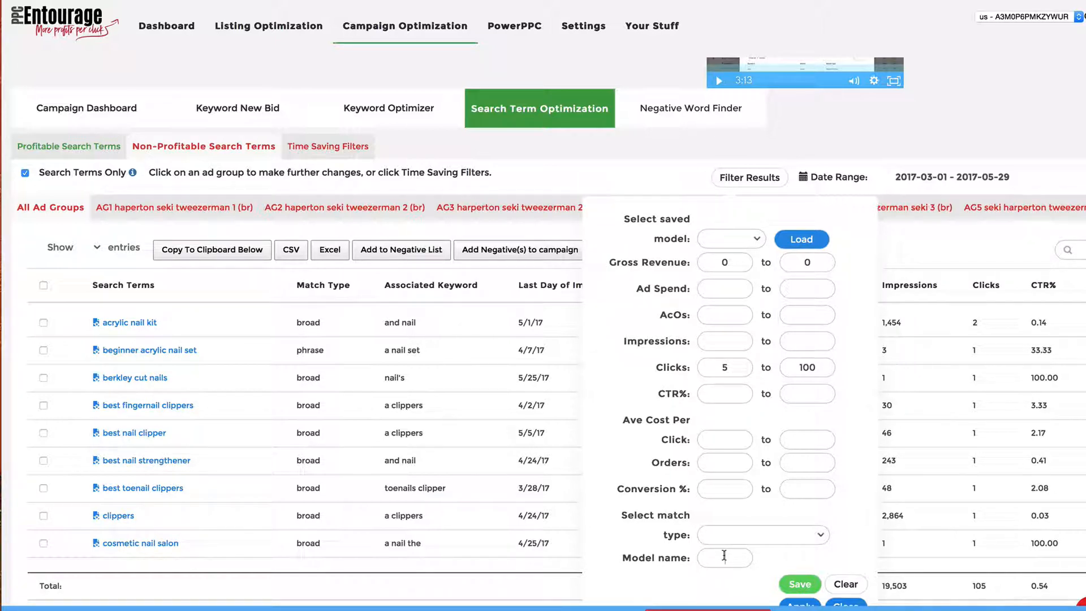
# Save the filter criteria as a model named "filter-5 clicks-no sales" and close the filter form
pyautogui.write('ter')
pyautogui.write('-5 clicks')
pyautogui.write('-no sales')
pyautogui.click(799, 586)
pyautogui.scroll(-2, 838, 544)
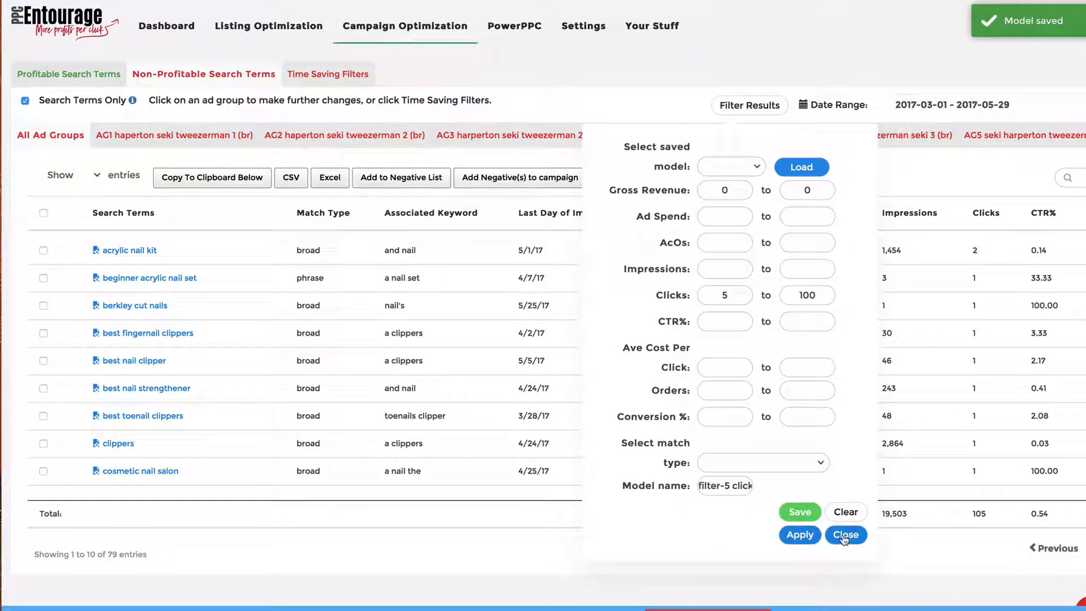
pyautogui.click(844, 534)
pyautogui.scroll(4, 917, 283)
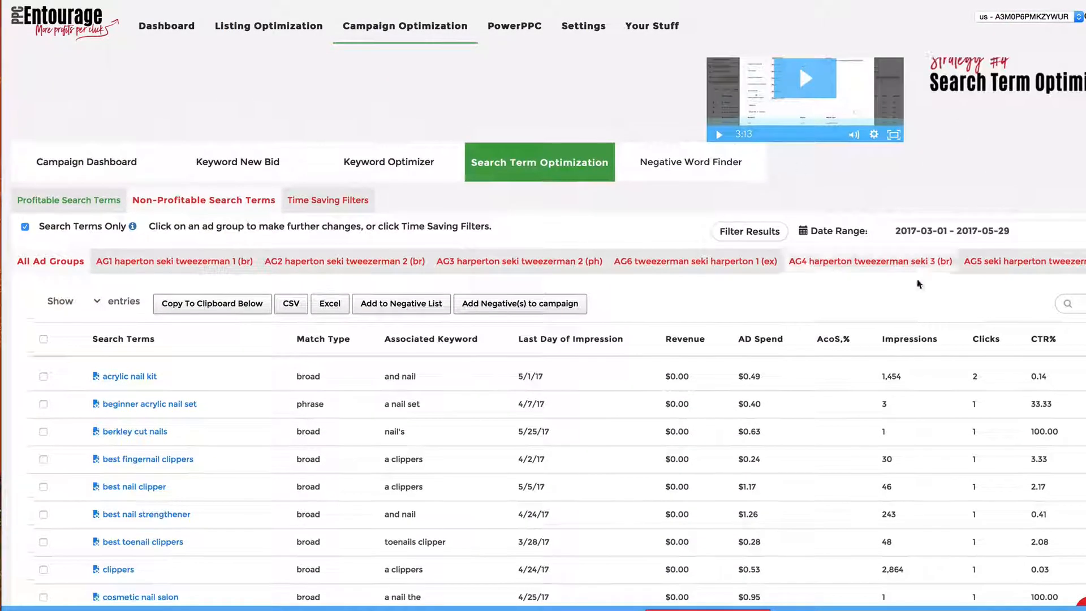
# Reopen the results filter and load the saved model "filter-5 clicks-no sales", with gross revenue 0 to 0
pyautogui.click(761, 230)
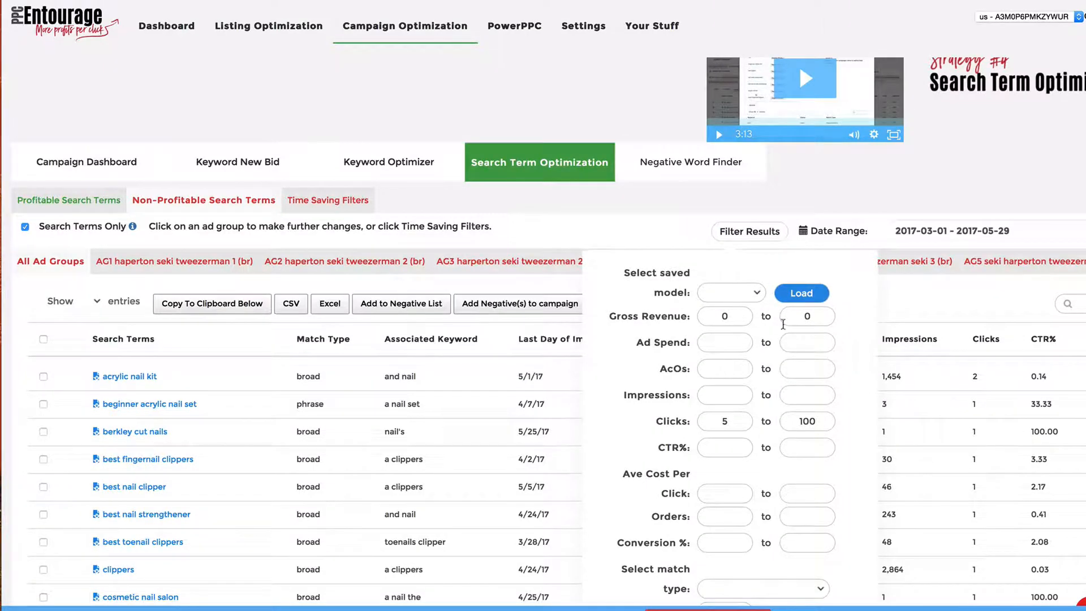
pyautogui.scroll(-3, 757, 283)
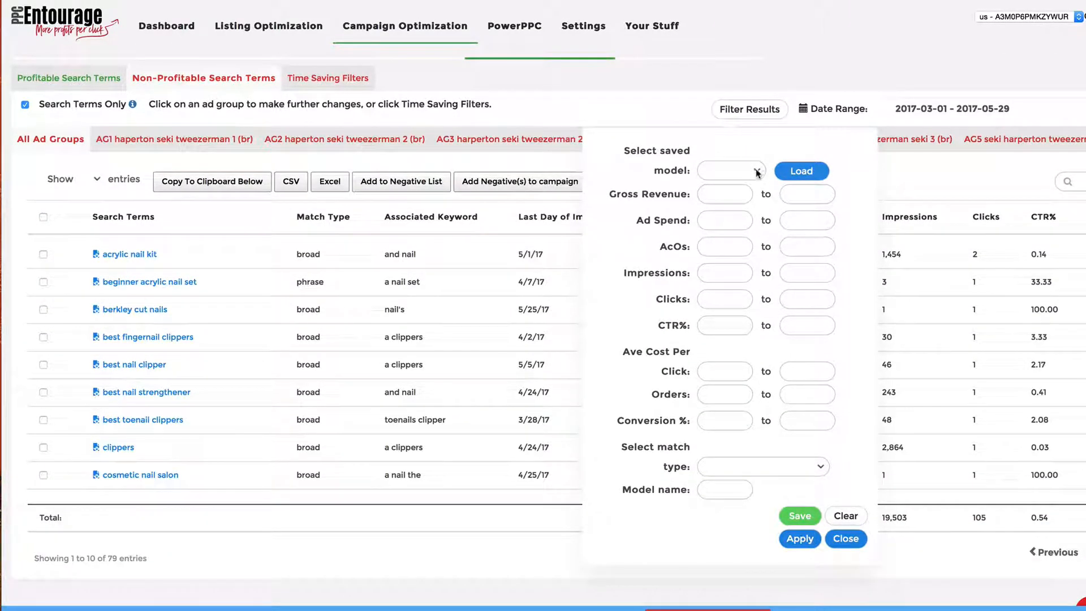
pyautogui.click(755, 169)
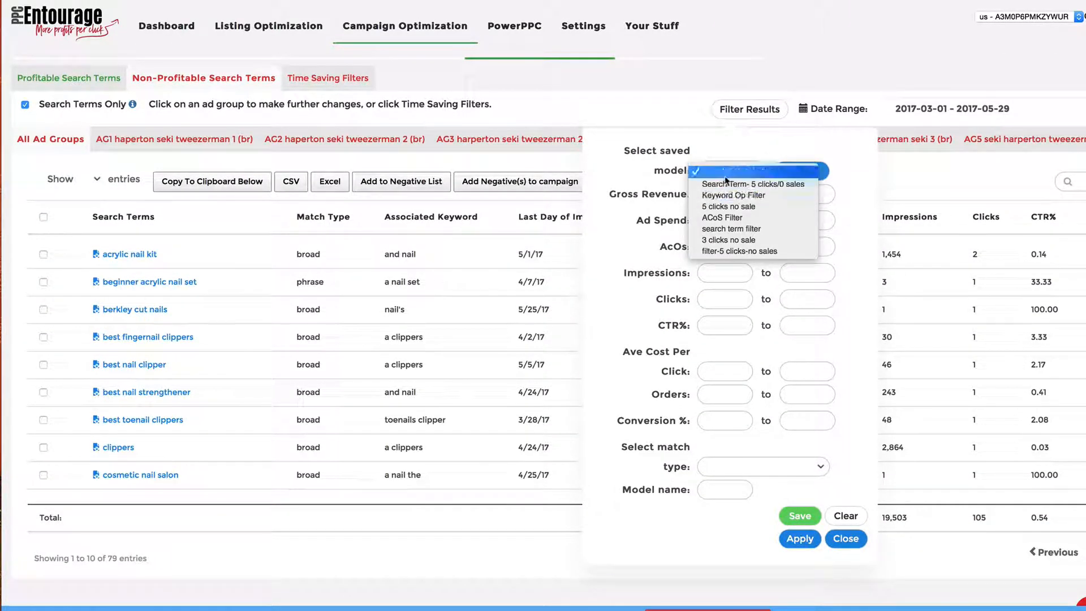
pyautogui.click(734, 251)
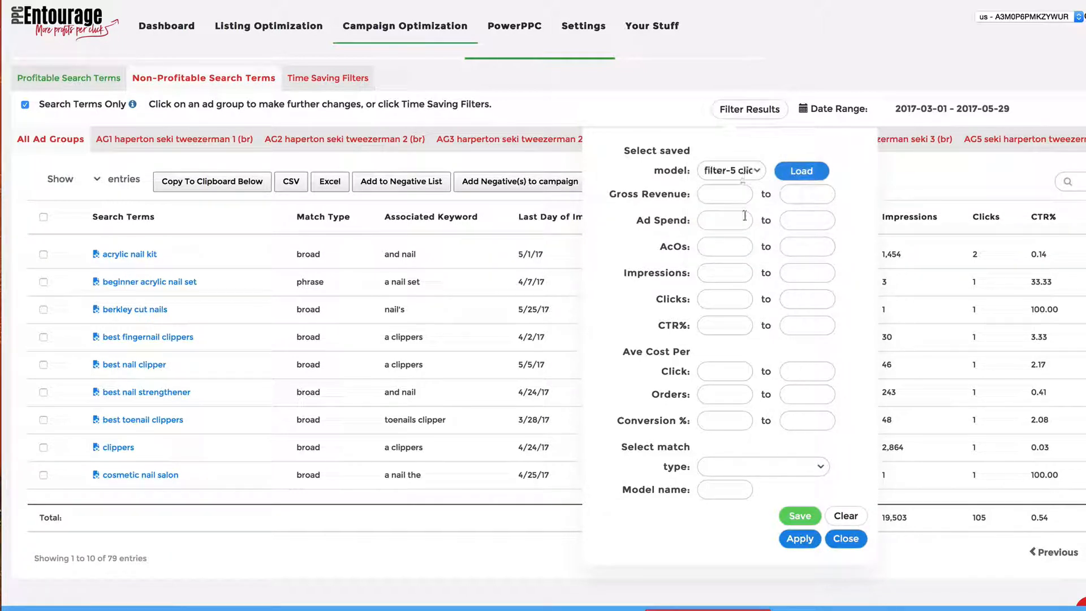
pyautogui.click(798, 173)
pyautogui.click(735, 194)
pyautogui.write('0')
pyautogui.click(785, 194)
pyautogui.write('0')
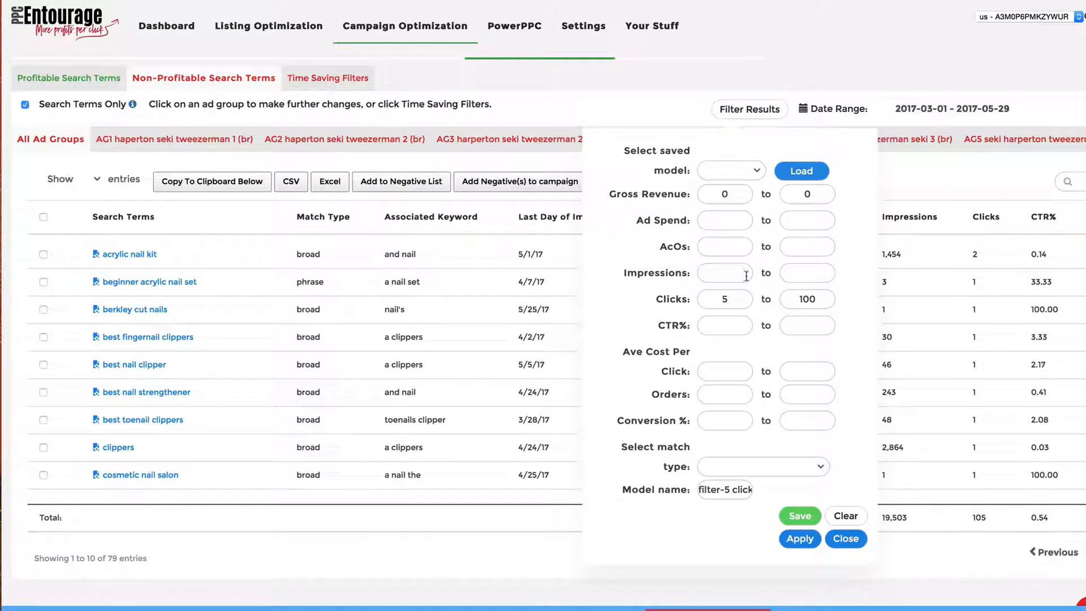
# Examine the criteria of the loaded filter model, then close the filter form without applying it
pyautogui.scroll(-1, 744, 296)
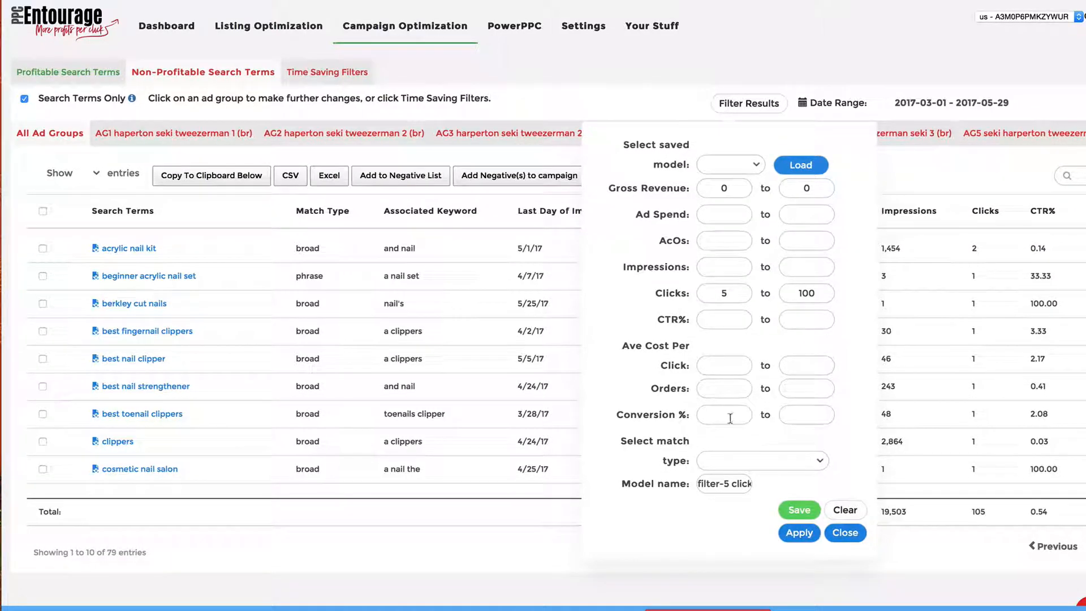
pyautogui.scroll(-1, 724, 179)
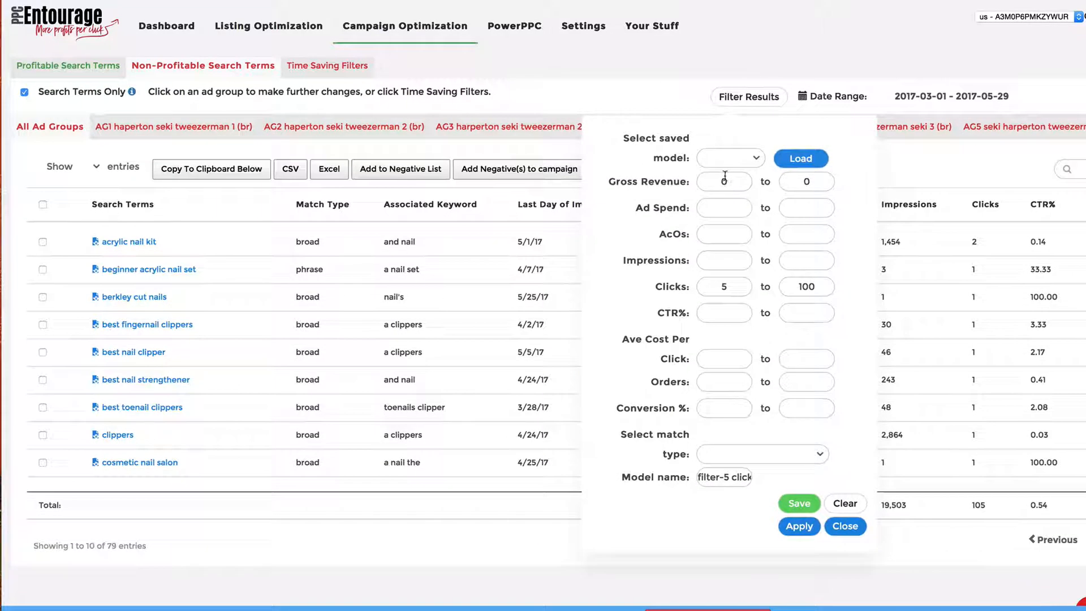
pyautogui.scroll(1, 720, 182)
pyautogui.scroll(1, 720, 182)
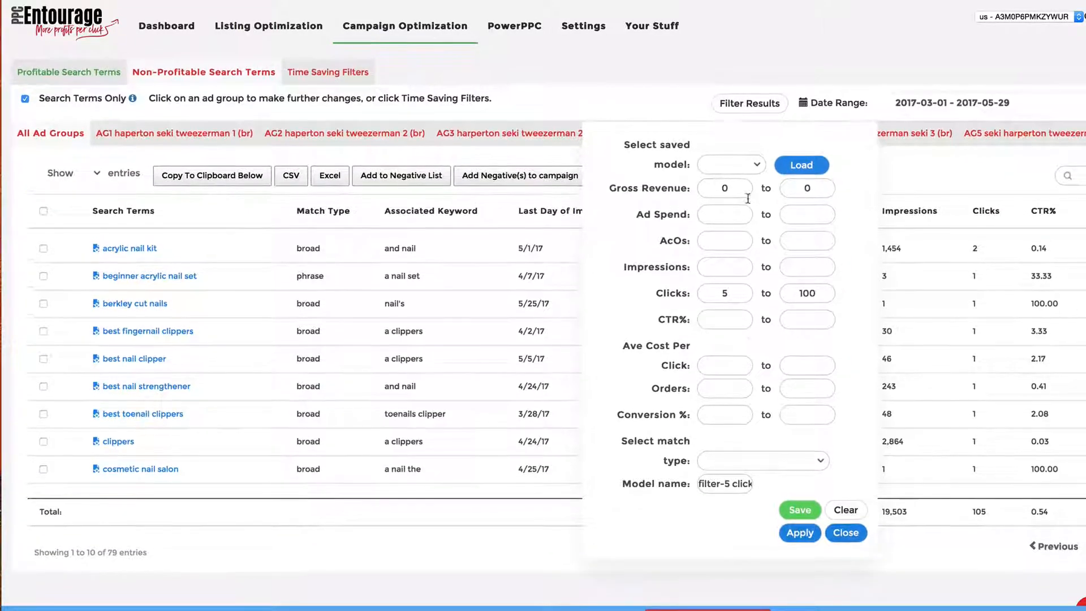
pyautogui.scroll(-1, 851, 540)
pyautogui.scroll(1, 977, 224)
pyautogui.scroll(1, 930, 267)
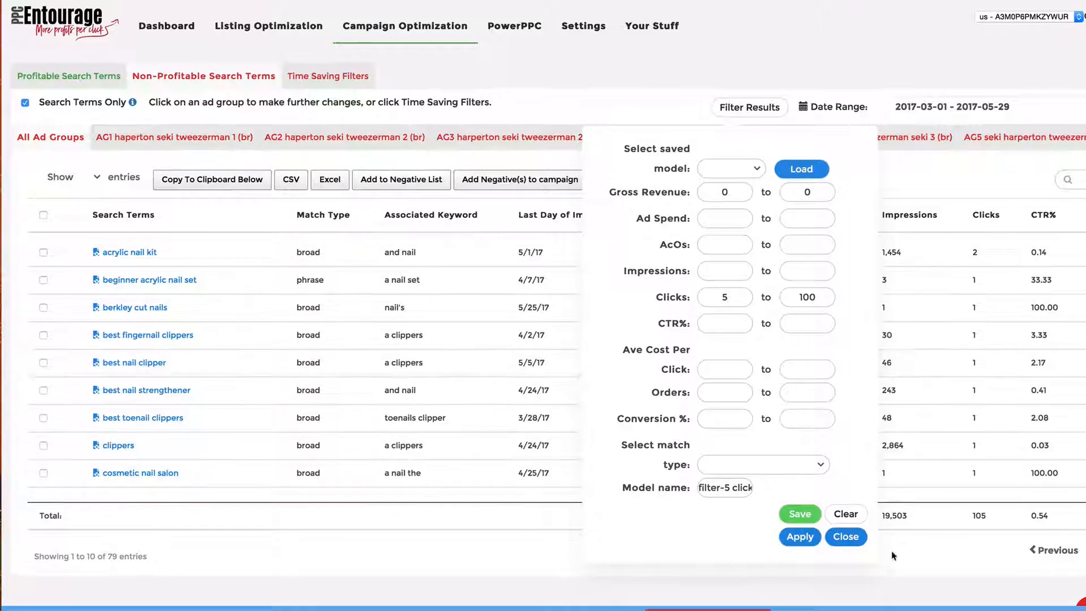
pyautogui.scroll(1, 846, 540)
pyautogui.click(845, 539)
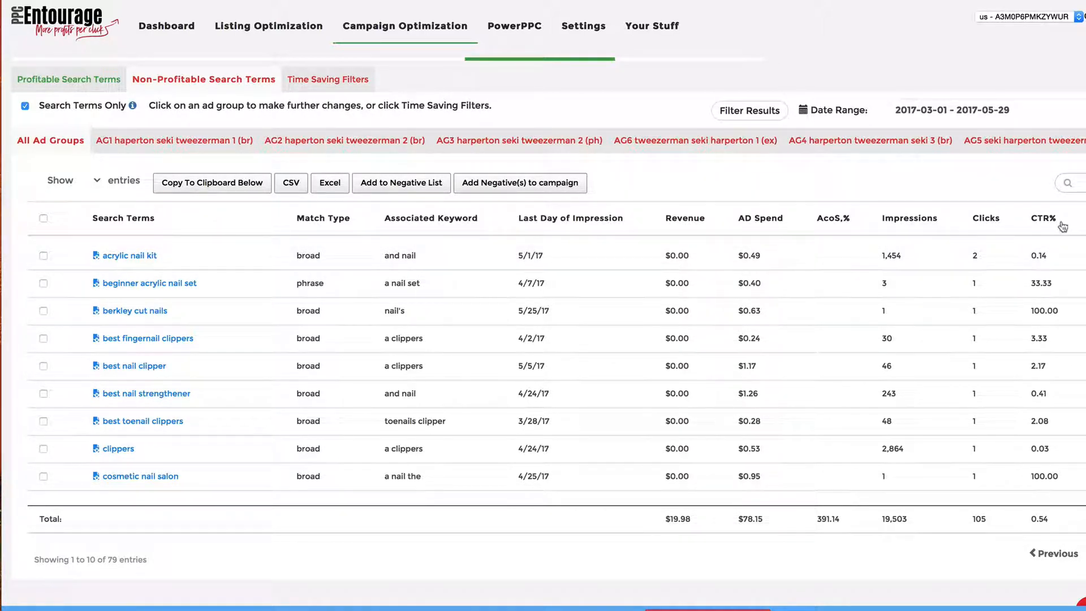
# Sort the non-profitable search terms by clicks, highest first
pyautogui.click(989, 223)
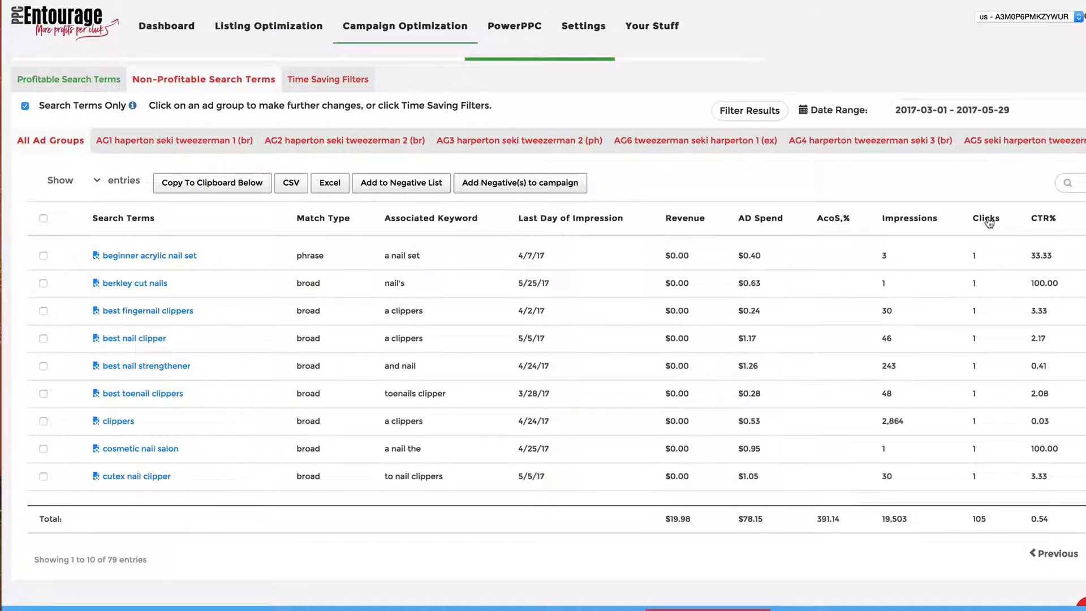
pyautogui.click(988, 223)
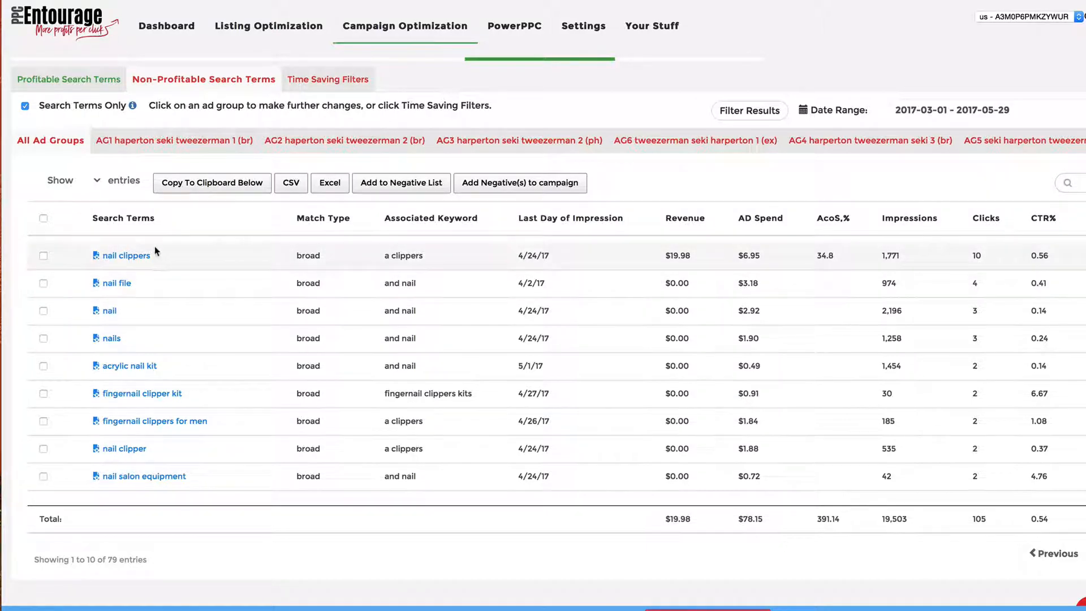
pyautogui.scroll(-1, 121, 248)
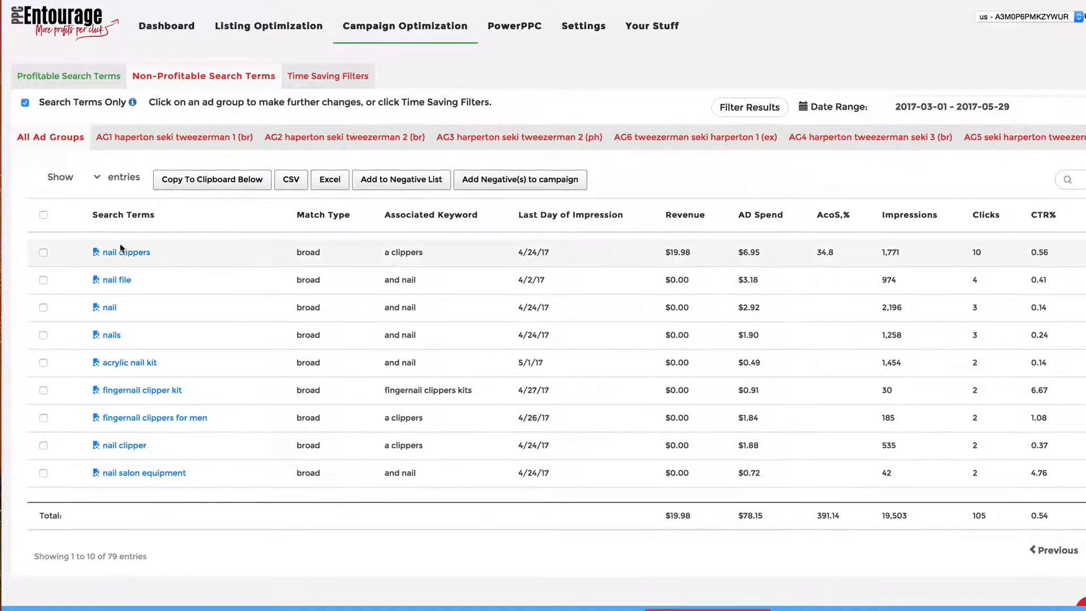
pyautogui.click(121, 247)
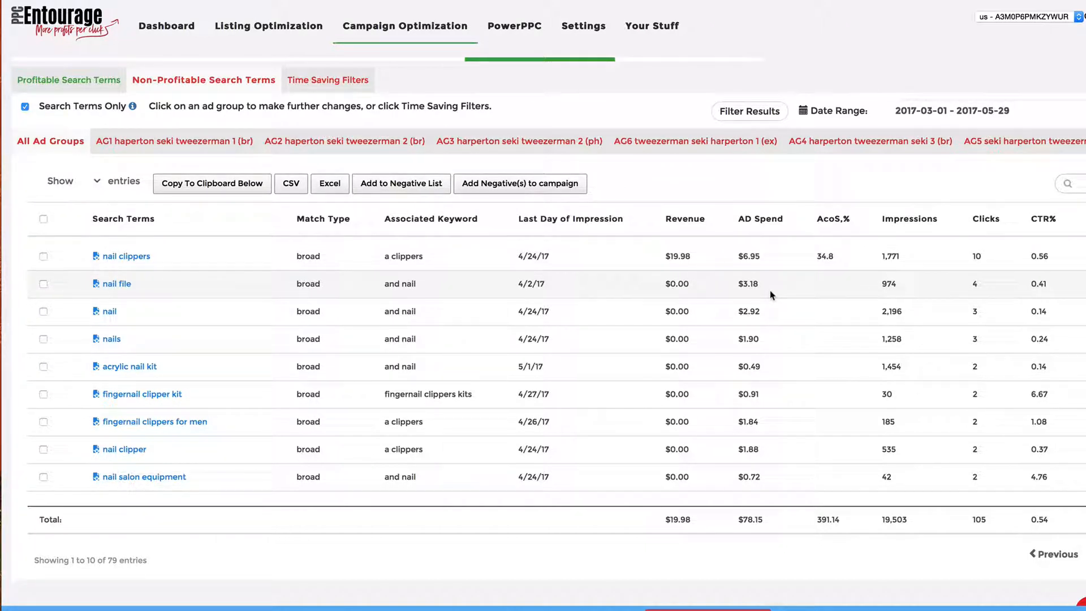
# Examine the sorted search terms for irrelevant ones, comparing their clicks, impressions, ad spend and revenue
pyautogui.scroll(-1, 769, 294)
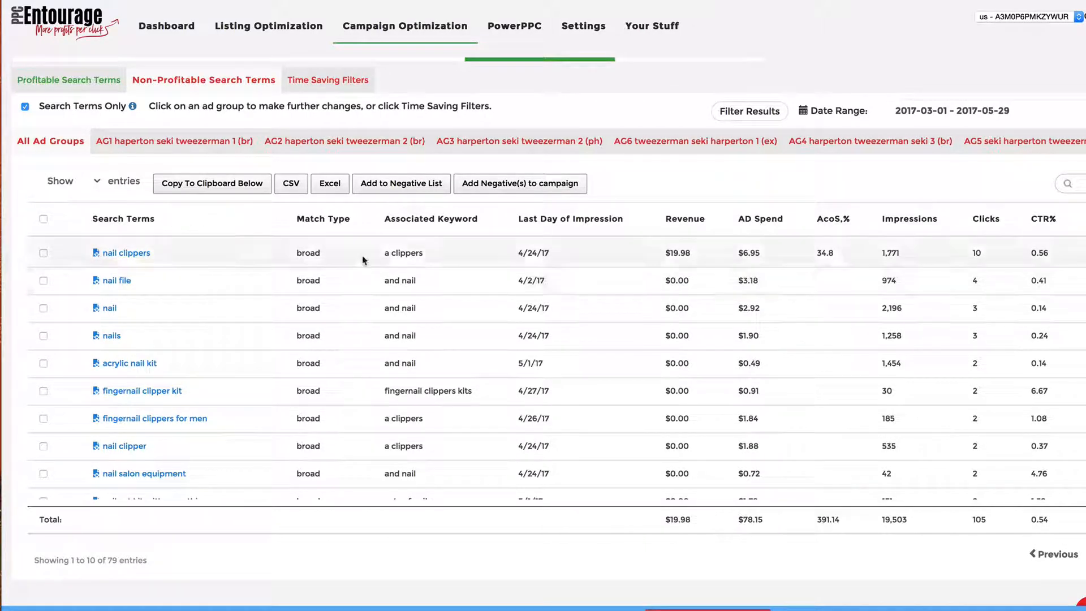
pyautogui.scroll(-1, 952, 240)
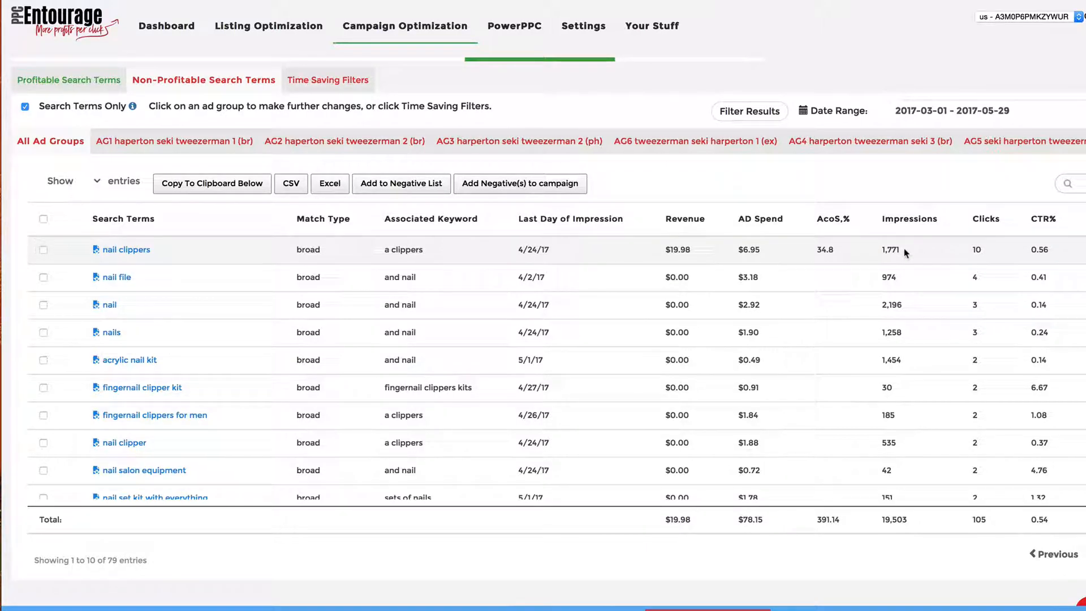
pyautogui.scroll(-4, 158, 380)
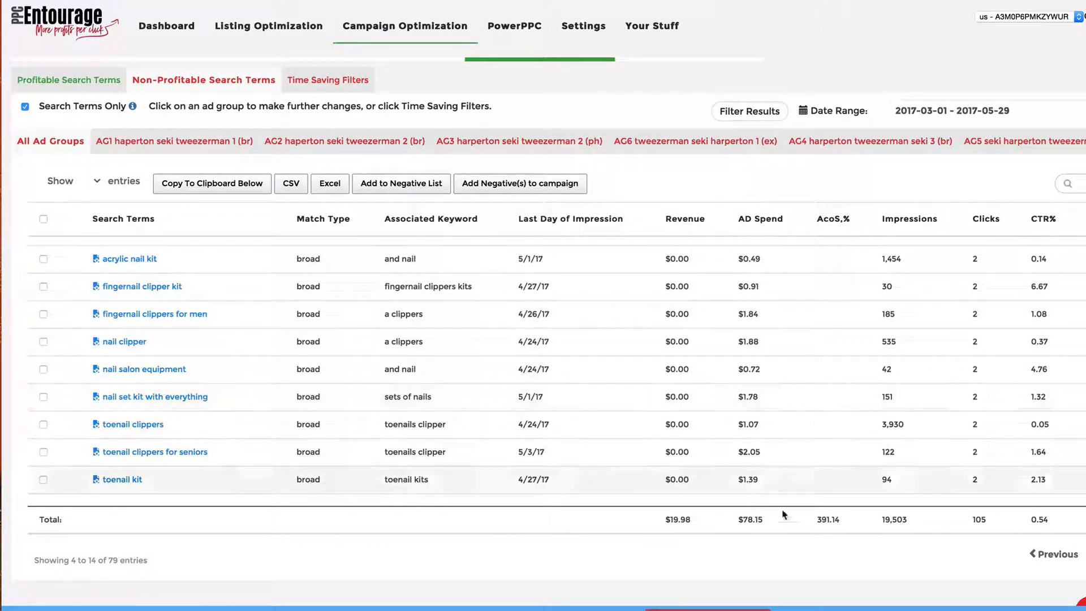
pyautogui.scroll(-2, 750, 444)
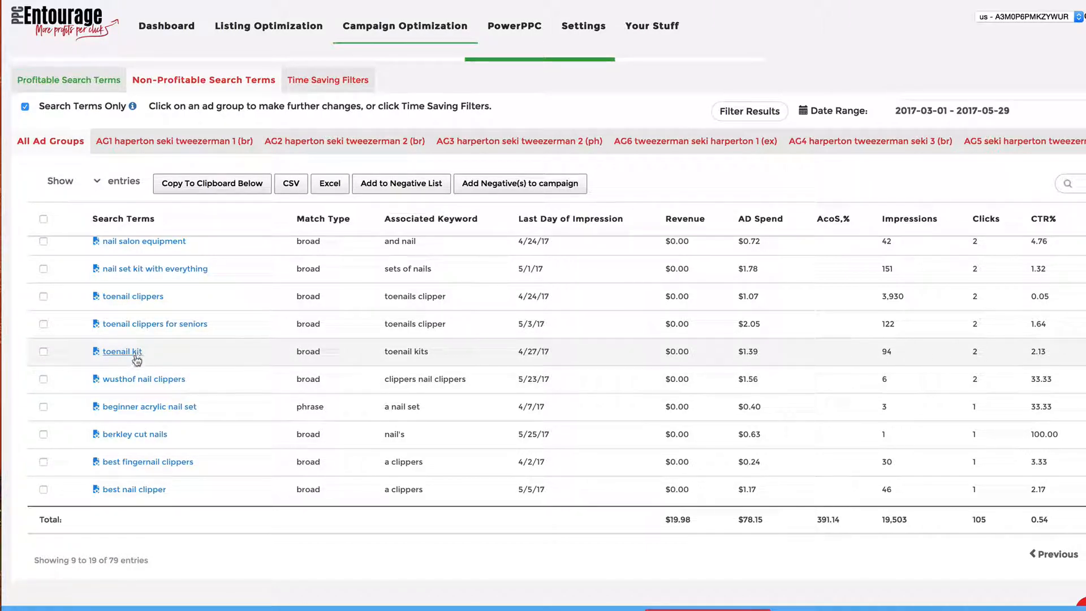
pyautogui.scroll(2, 141, 385)
pyautogui.scroll(-3, 150, 403)
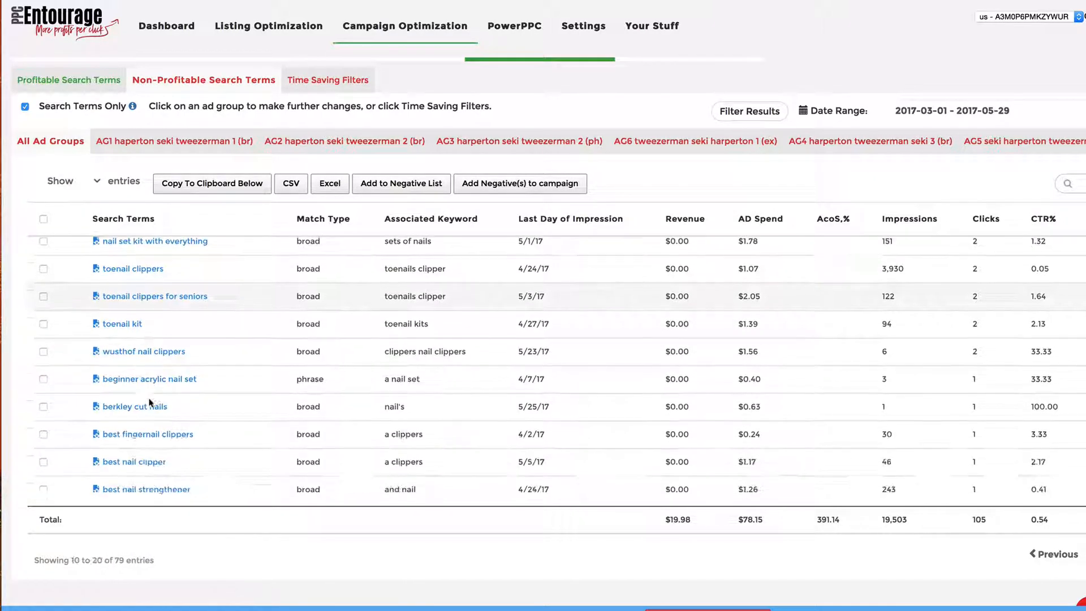